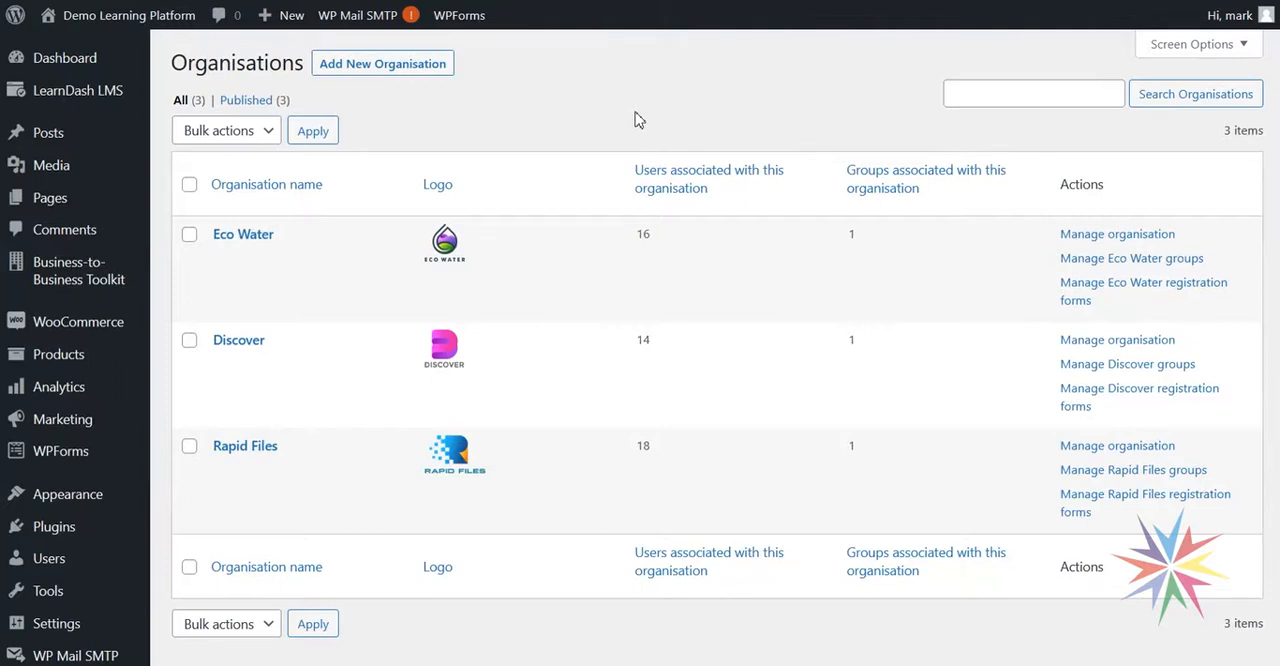
- Add a new organisation with the title "Home Tech"
mouse_move(112, 244)
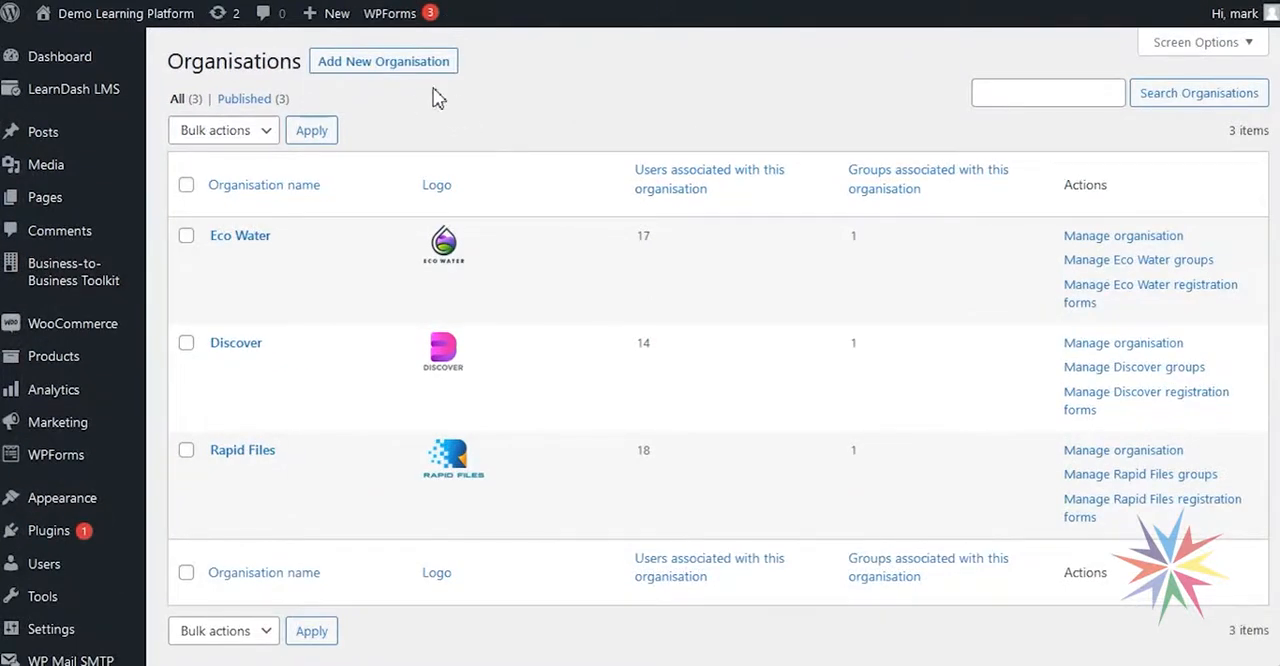
left_click(415, 63)
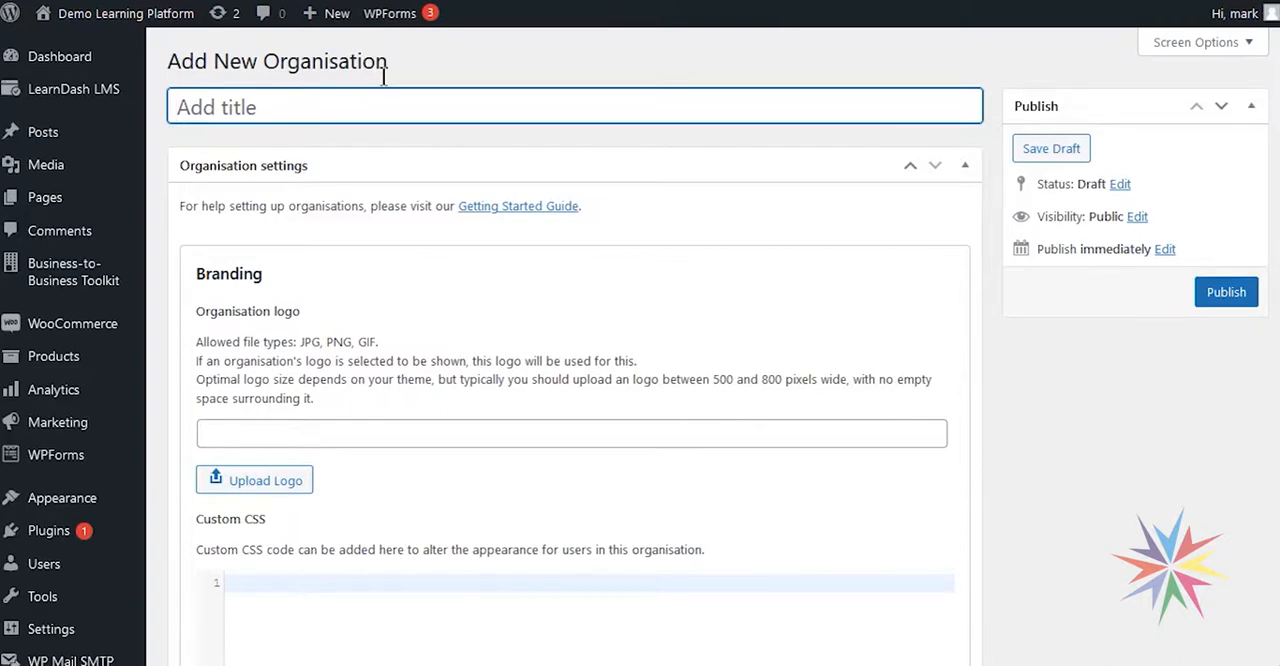
type("Home")
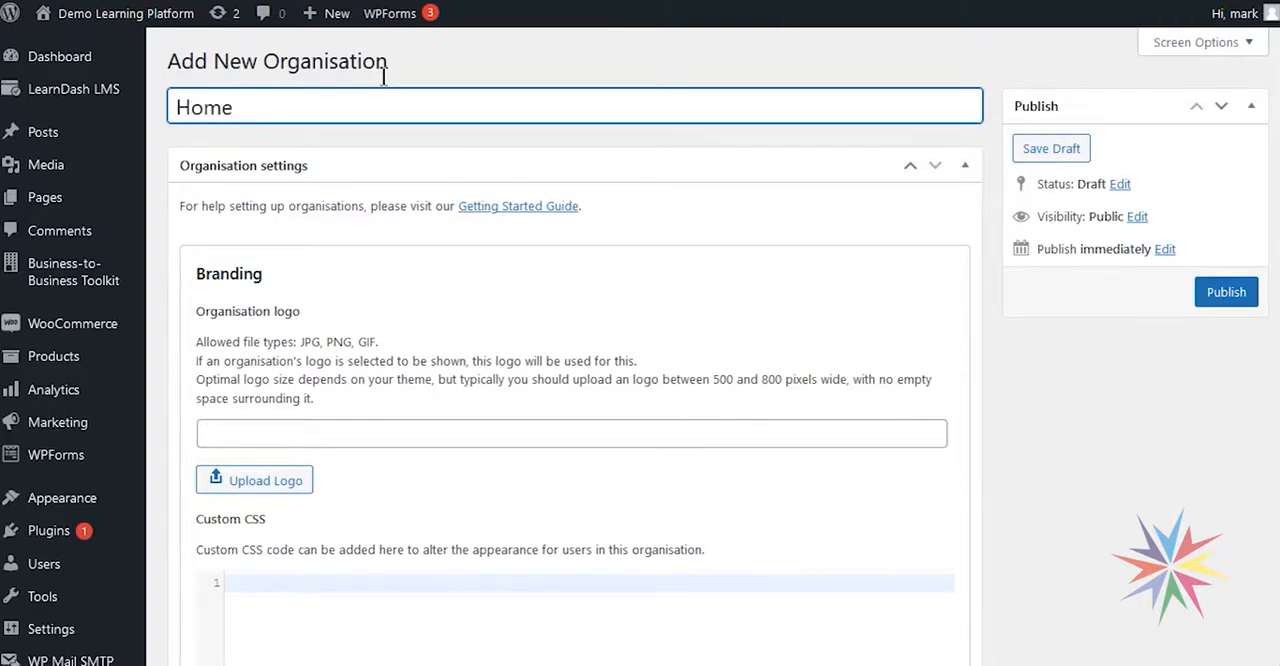
type(" Tech")
scroll(869, 400, "down", 2)
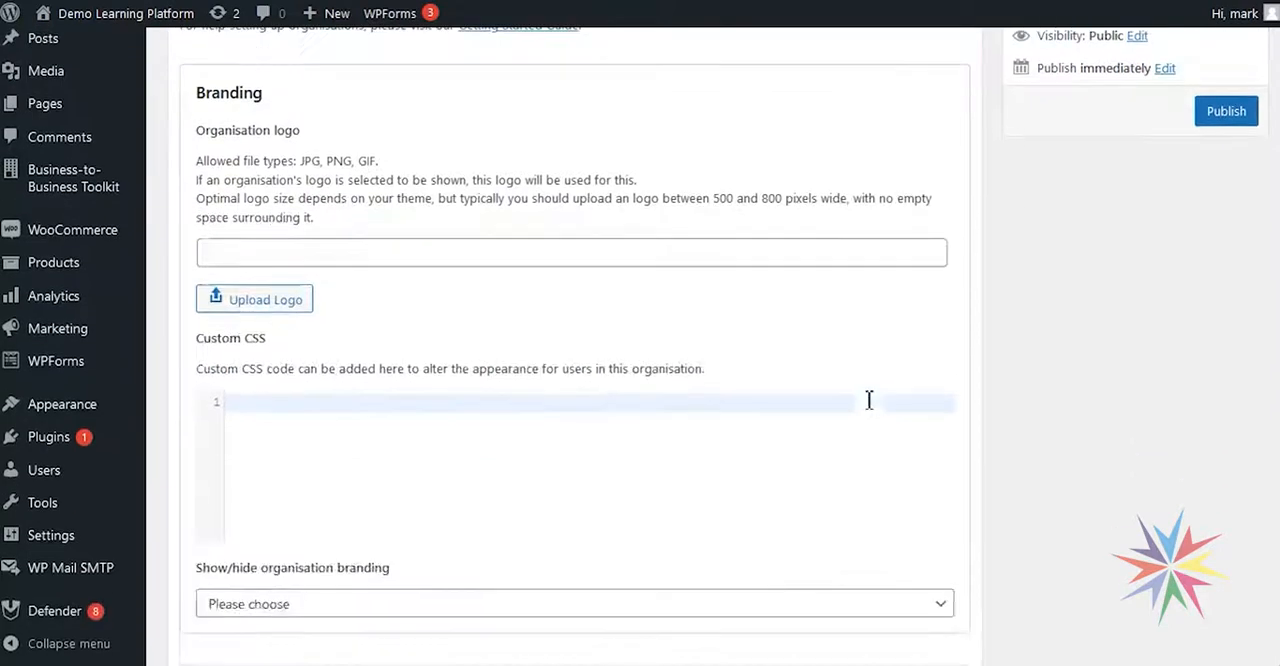
scroll(869, 400, "down", 4)
scroll(840, 437, "up", 6)
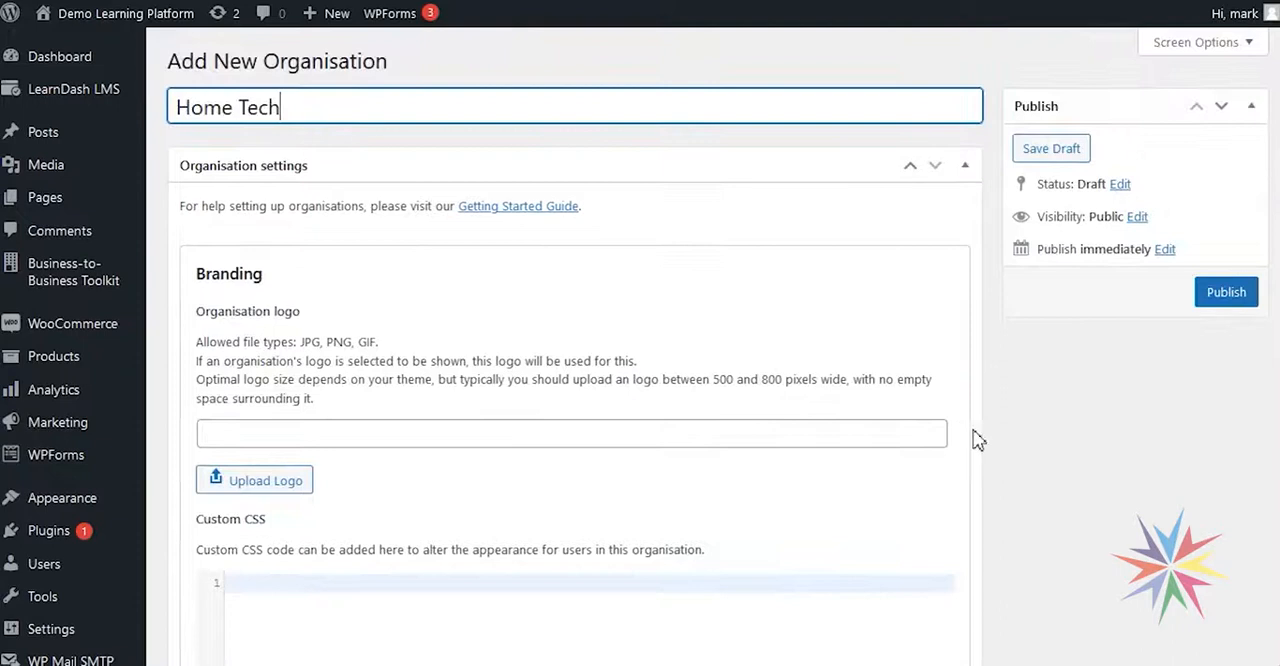
- Upload home-tech.png from the Desktop to the media library and use it as the organisation logo
scroll(300, 263, "down", 1)
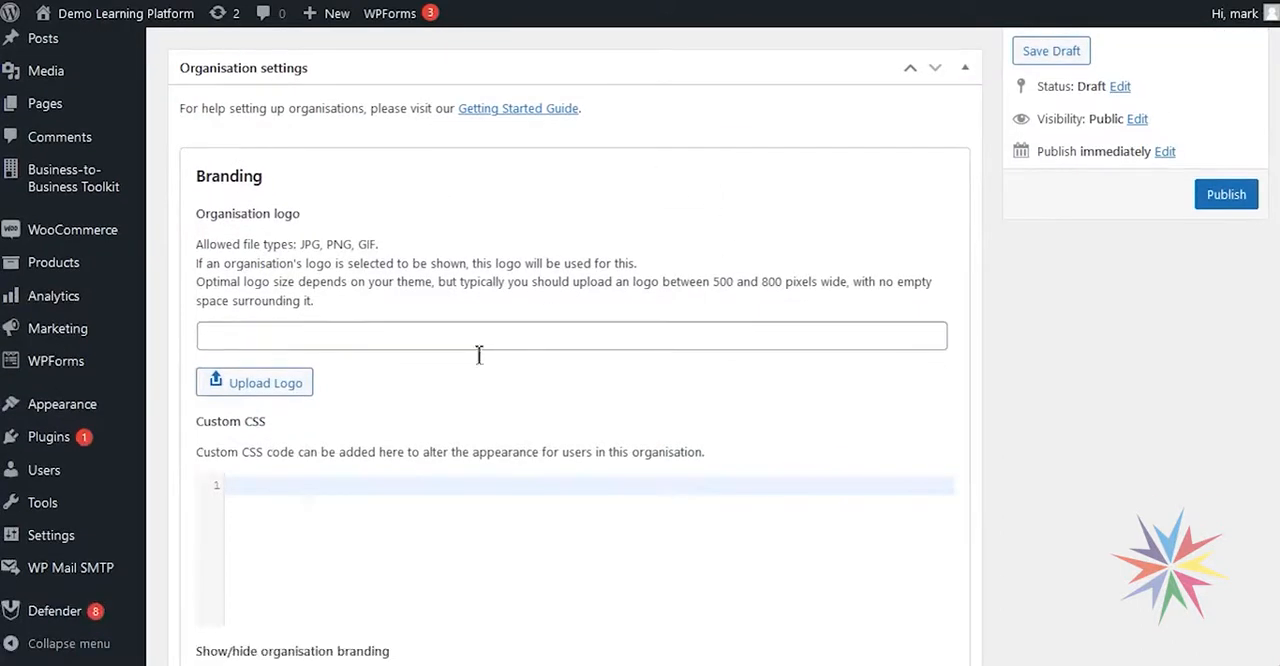
scroll(300, 294, "up", 1)
scroll(258, 290, "down", 1)
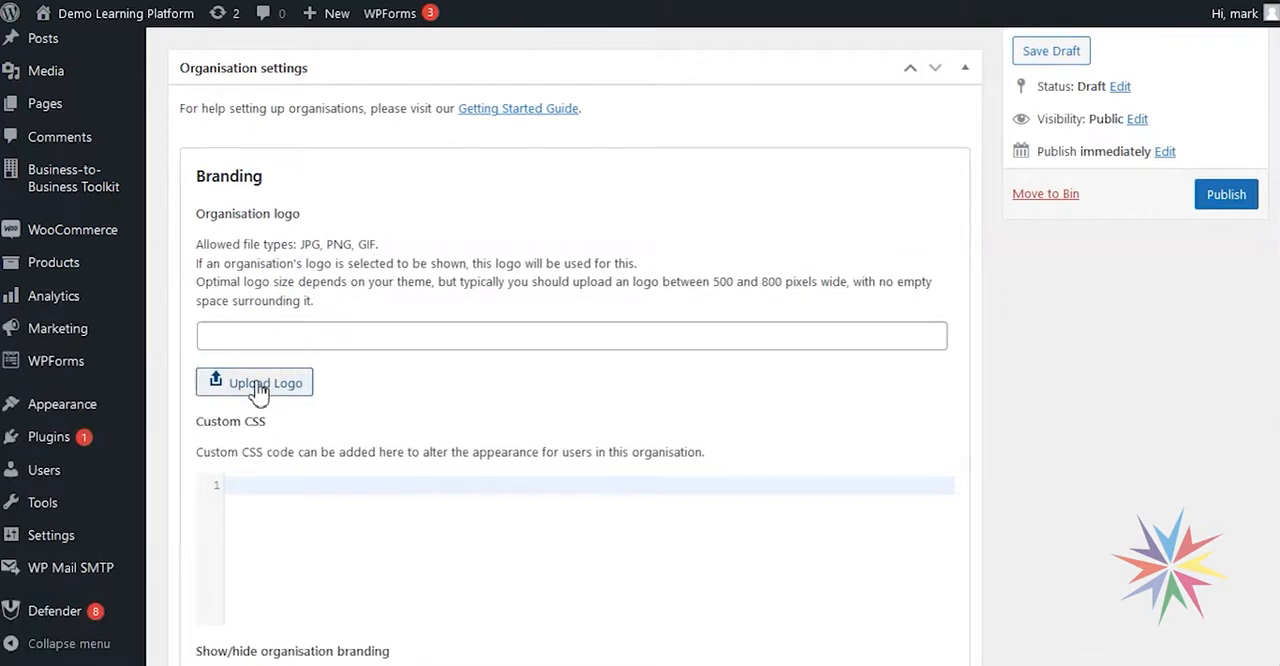
left_click(258, 386)
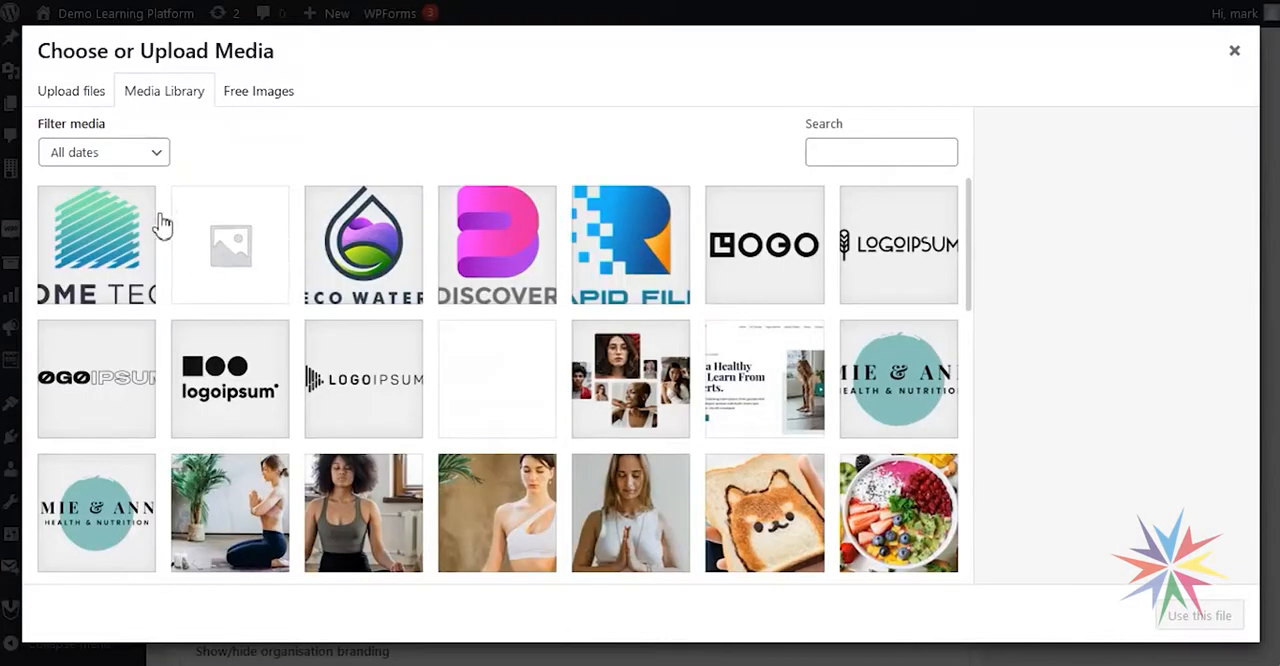
left_click(62, 92)
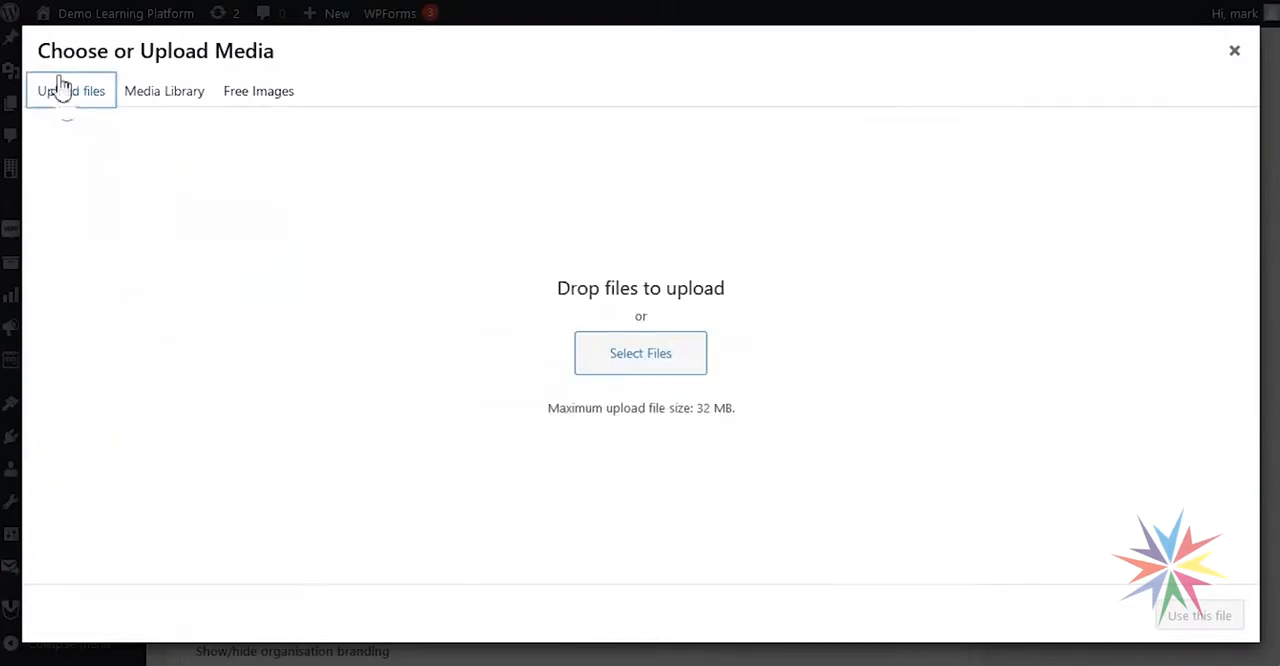
left_click(653, 366)
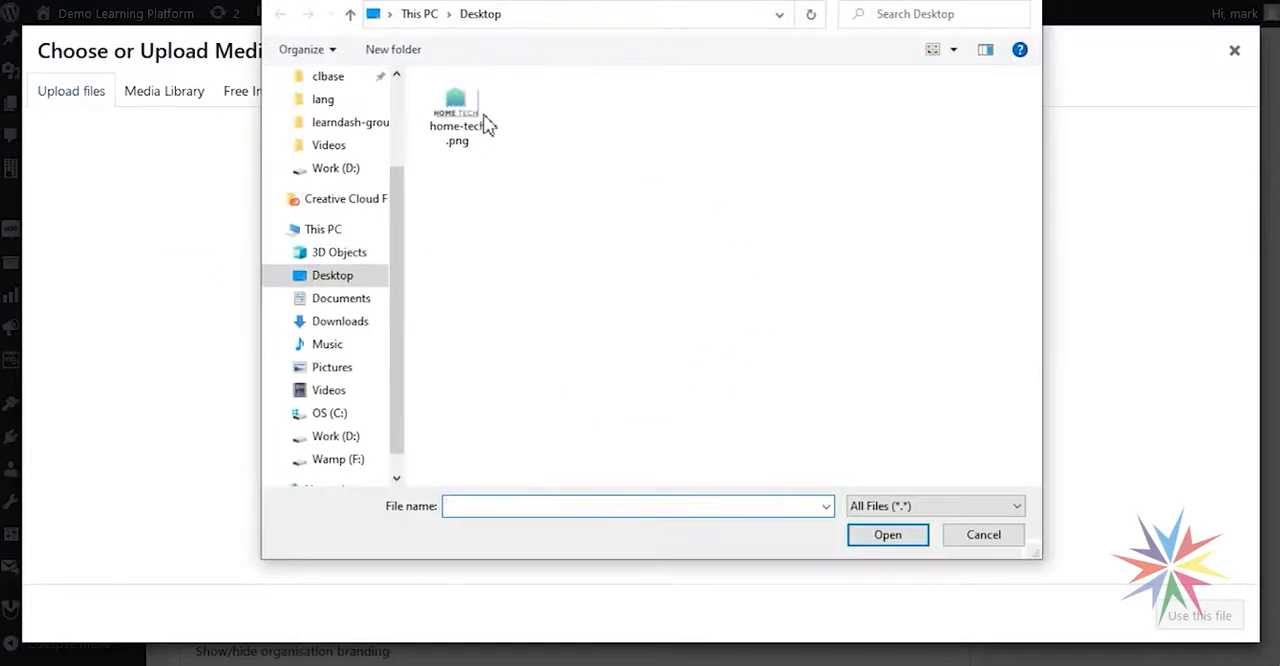
double_click(447, 110)
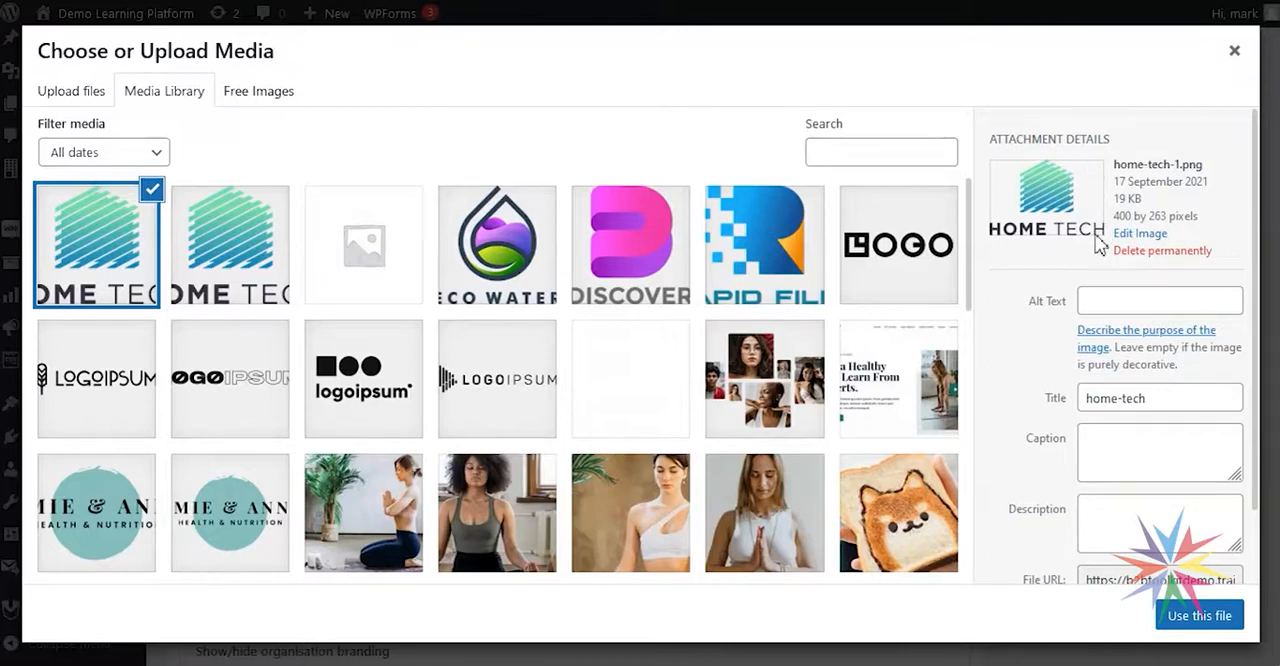
left_click(1199, 616)
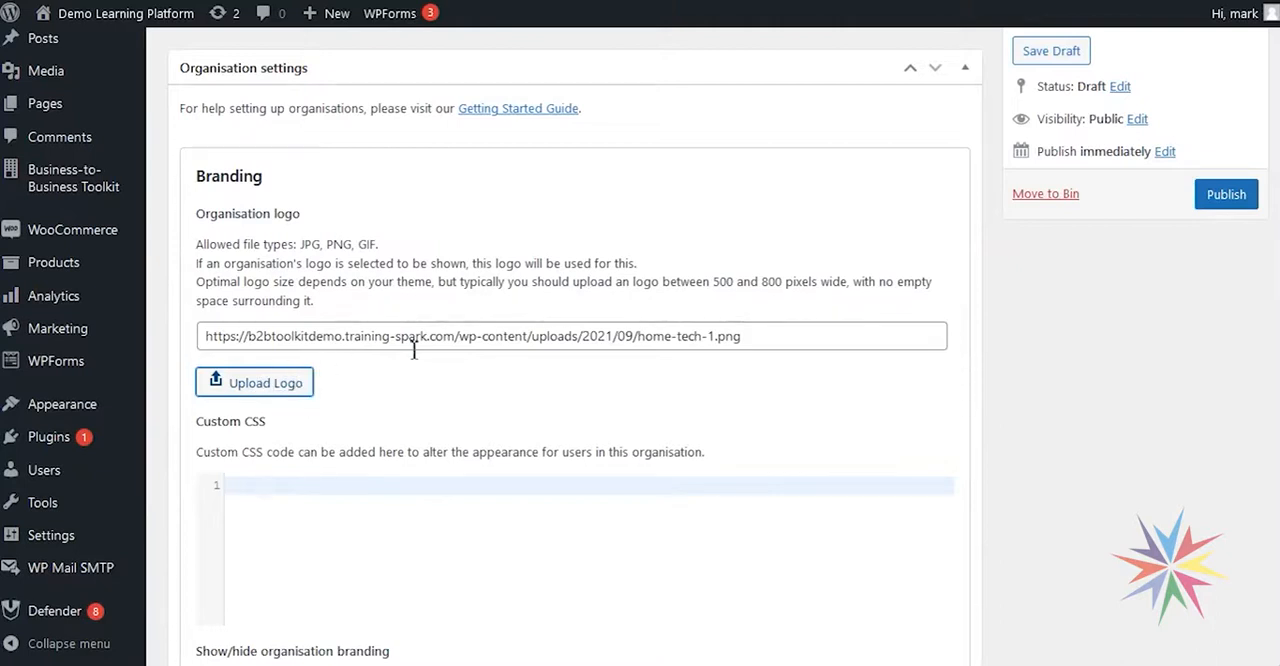
scroll(534, 431, "down", 1)
left_click(336, 399)
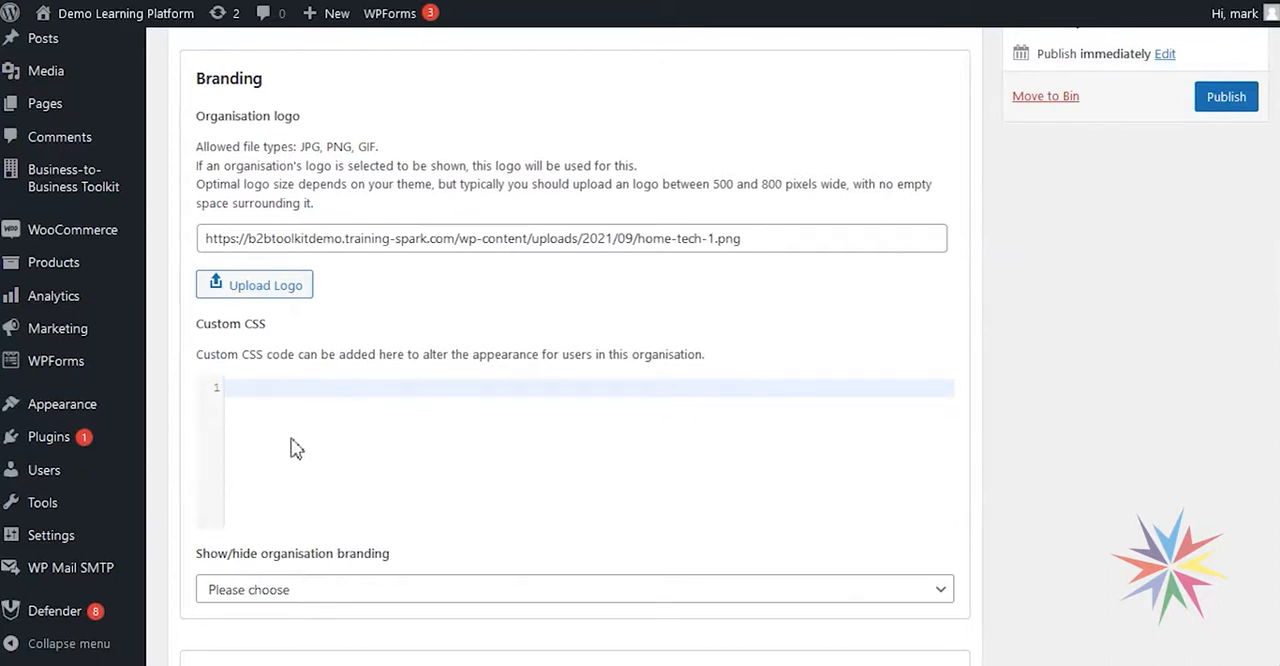
left_click(341, 419)
scroll(494, 354, "down", 1)
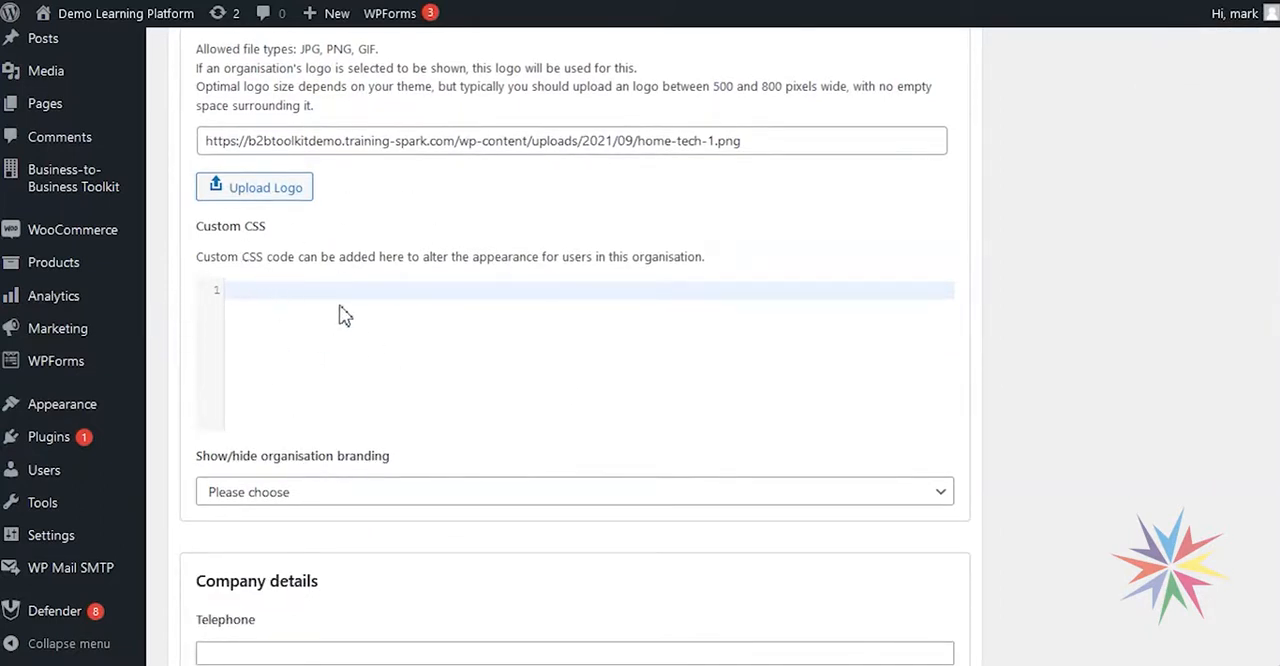
scroll(368, 328, "down", 1)
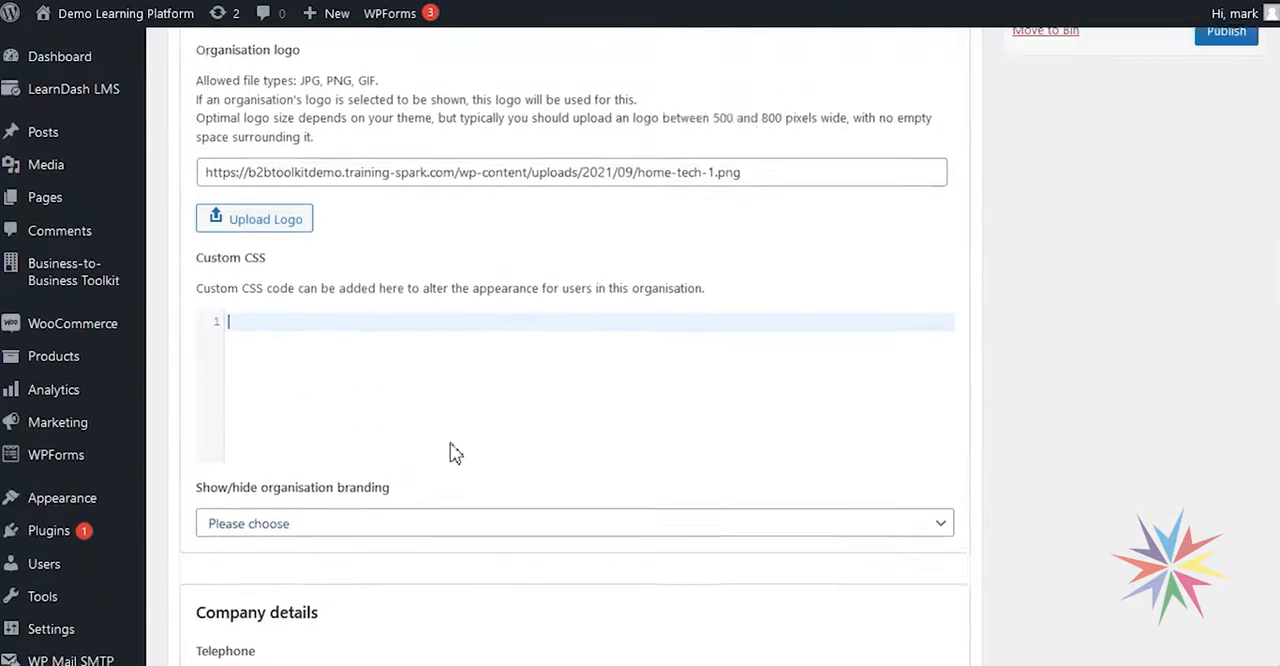
scroll(451, 449, "up", 2)
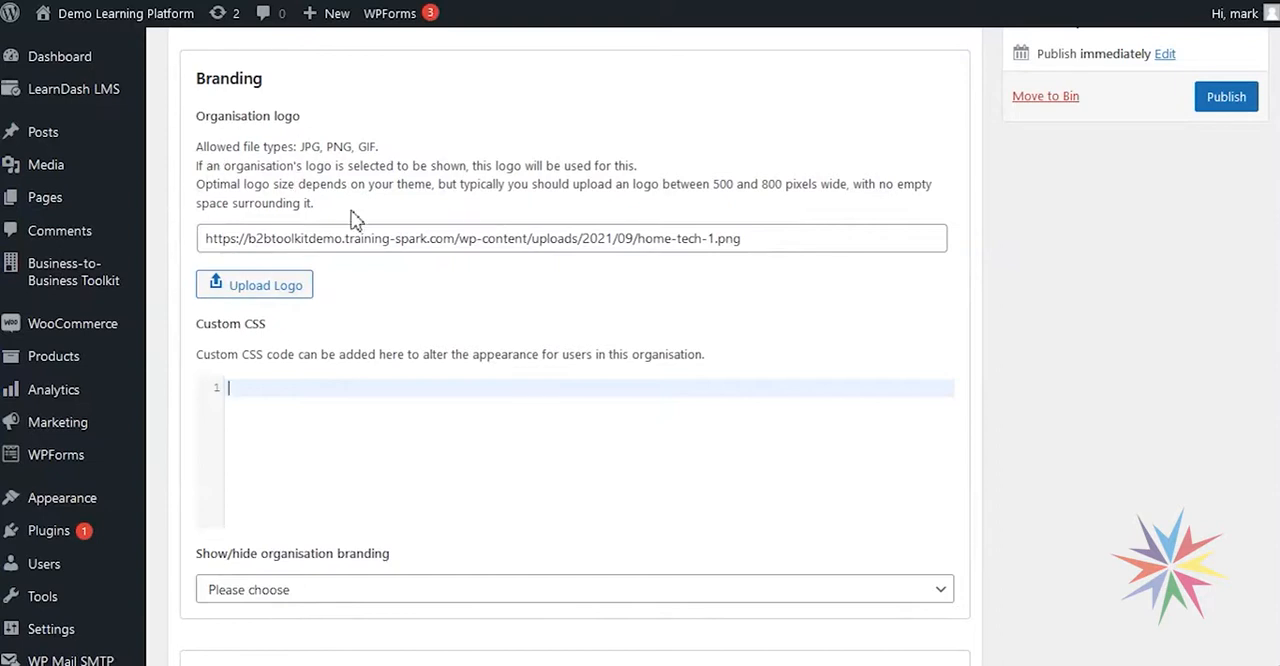
- Set the organisation branding option to Hide, and switch it over to Show
scroll(585, 304, "down", 2)
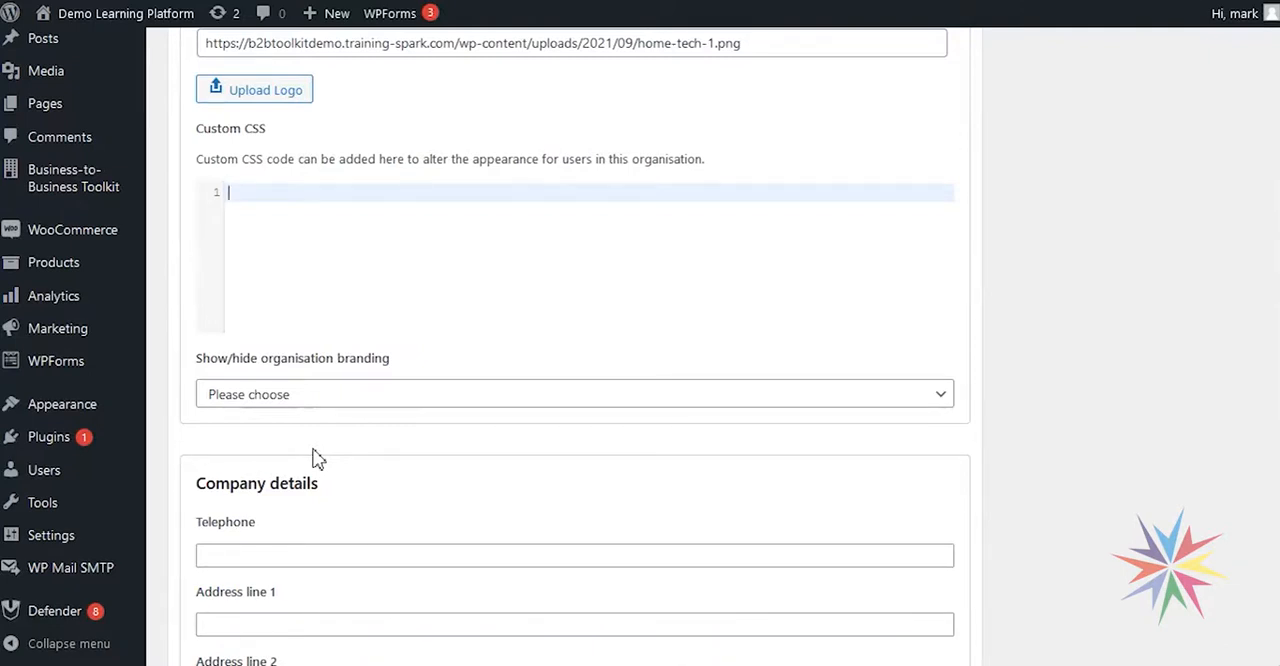
left_click(307, 401)
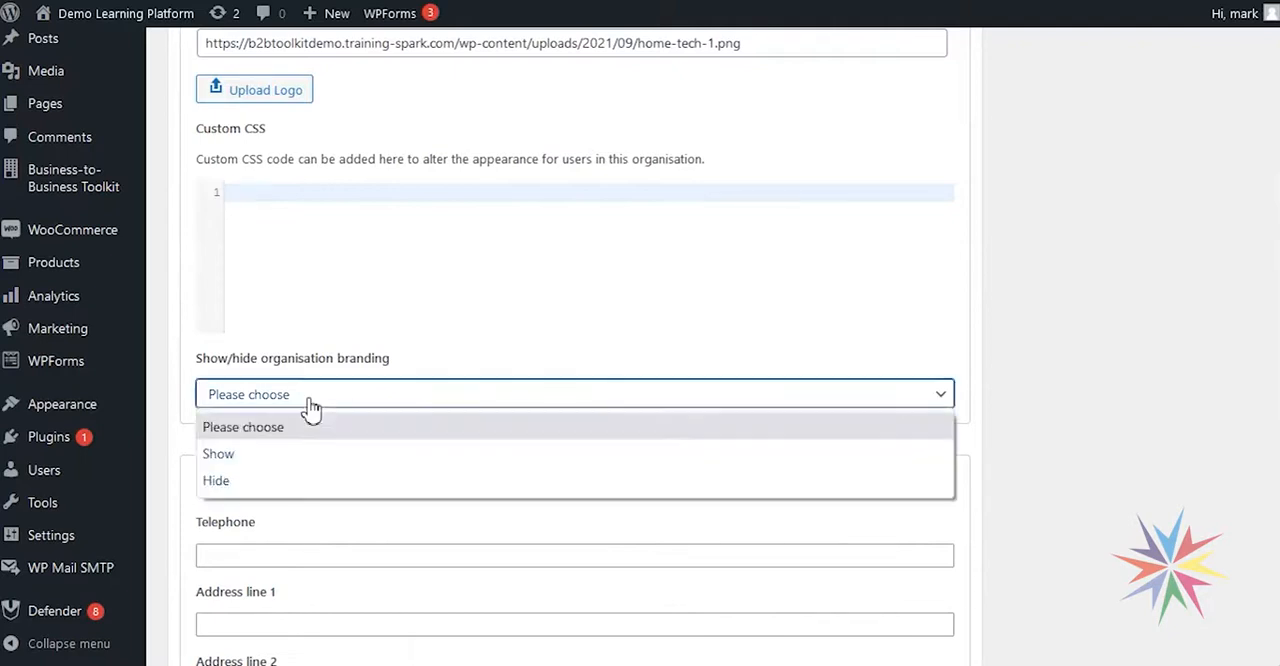
left_click(284, 490)
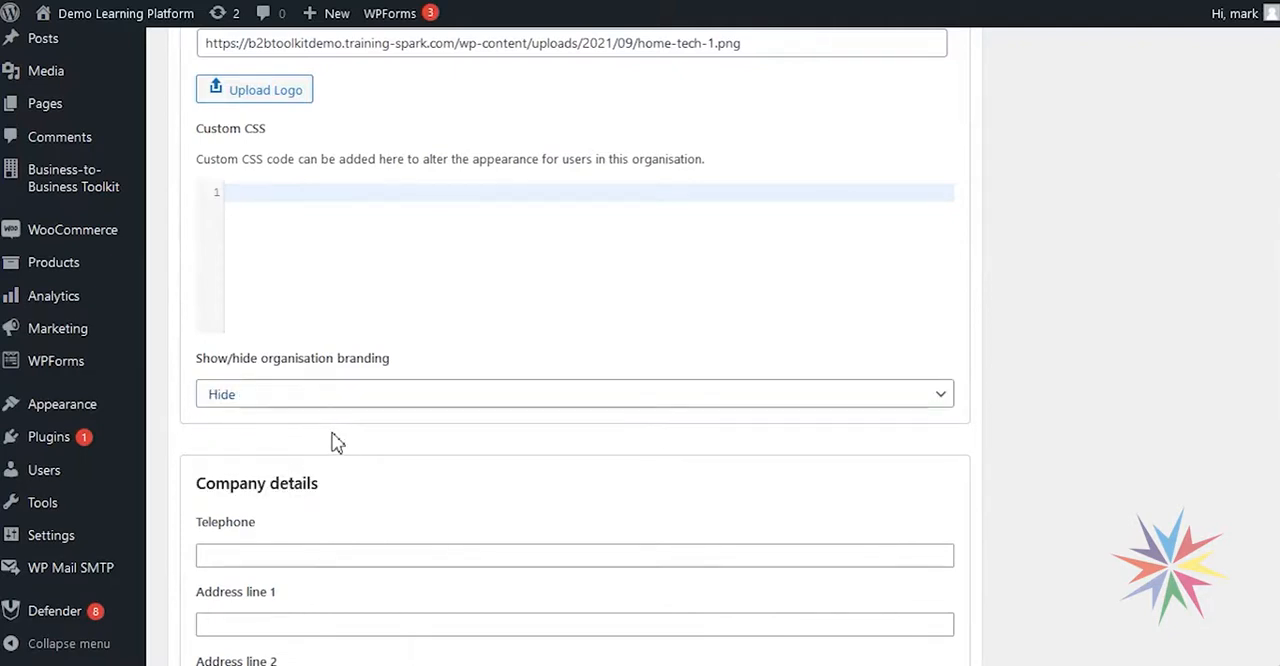
left_click(298, 400)
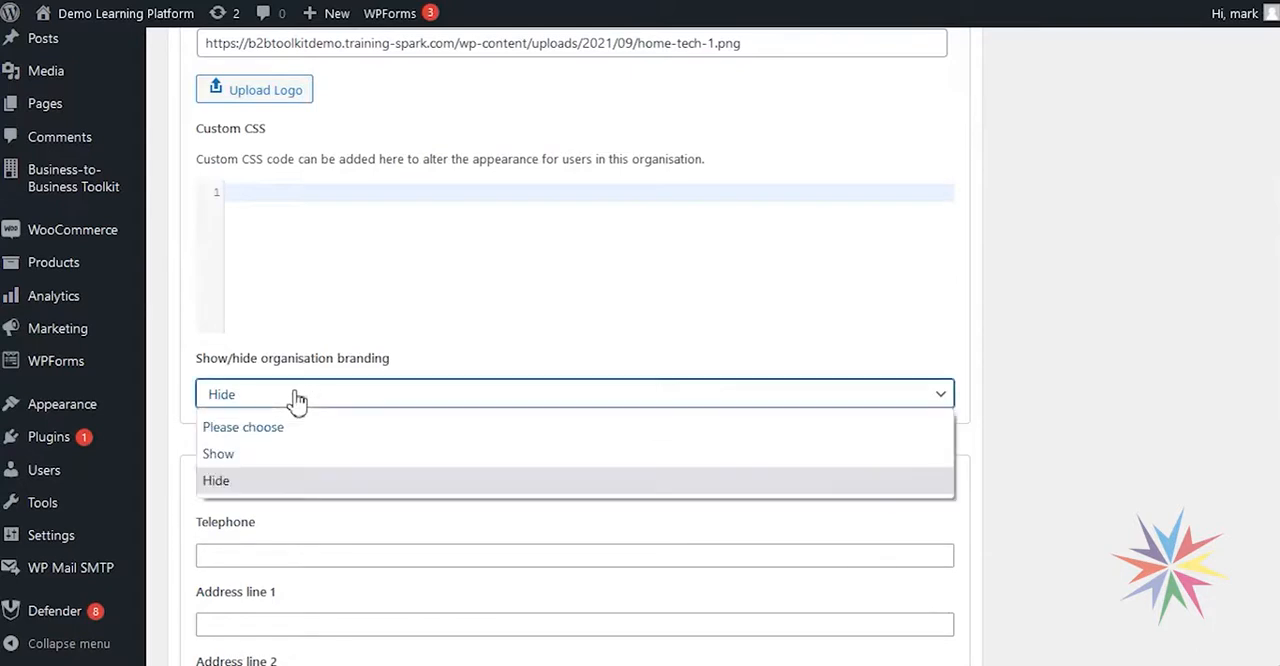
left_click(266, 460)
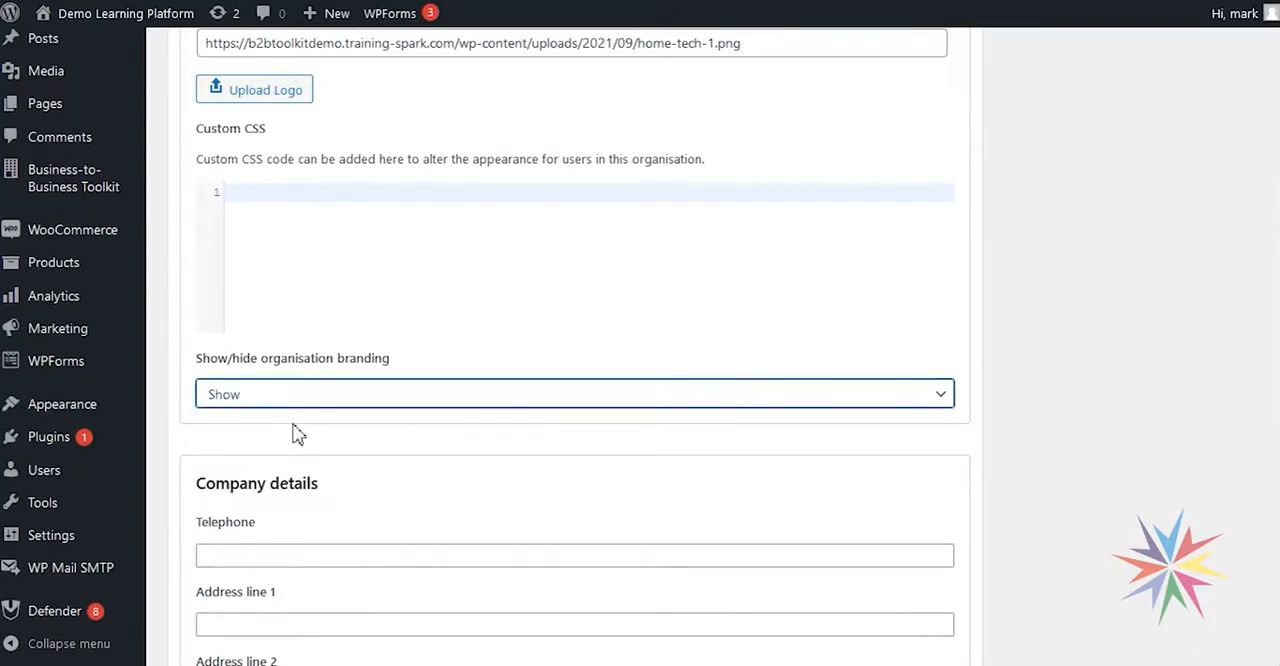
left_click(295, 433)
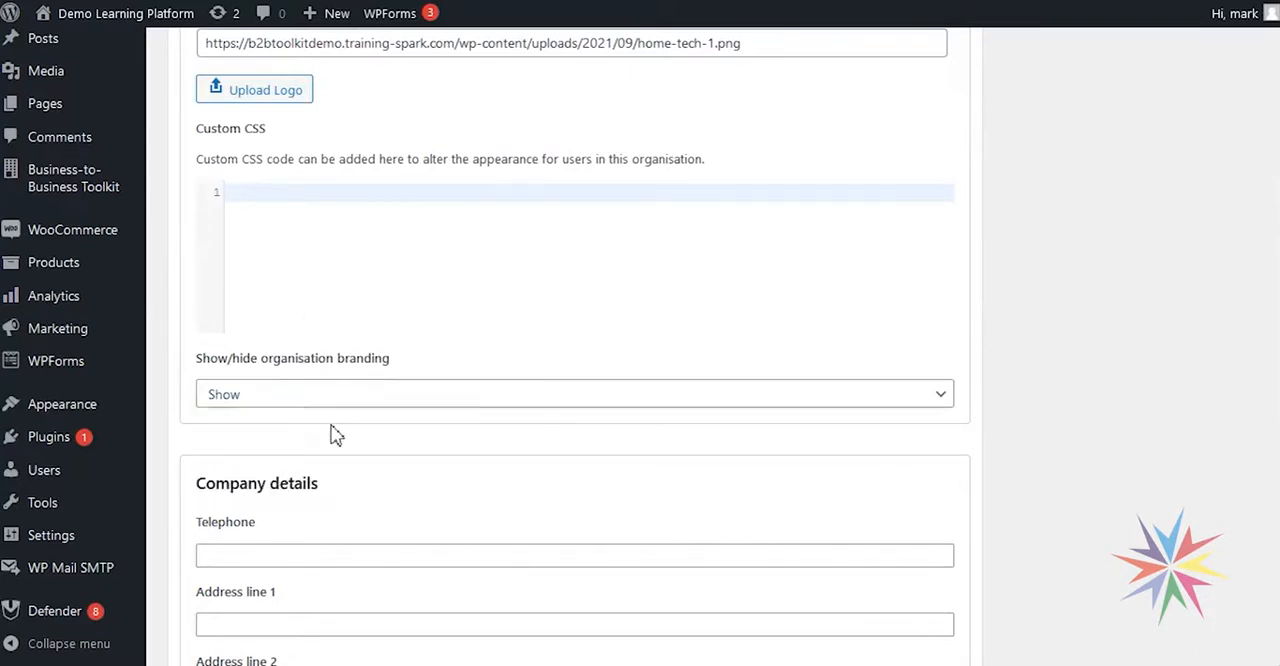
- Fill in the organisation's telephone number in the company details
scroll(551, 429, "down", 3)
scroll(611, 383, "down", 2)
scroll(789, 200, "up", 1)
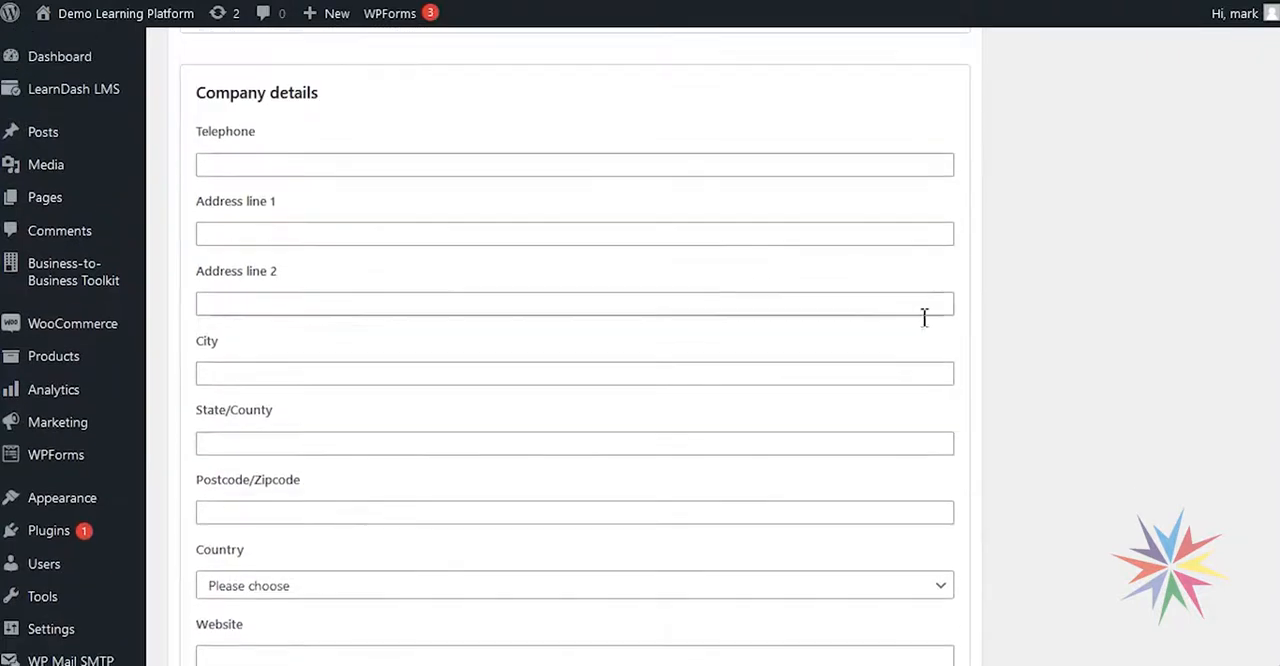
scroll(426, 269, "up", 1)
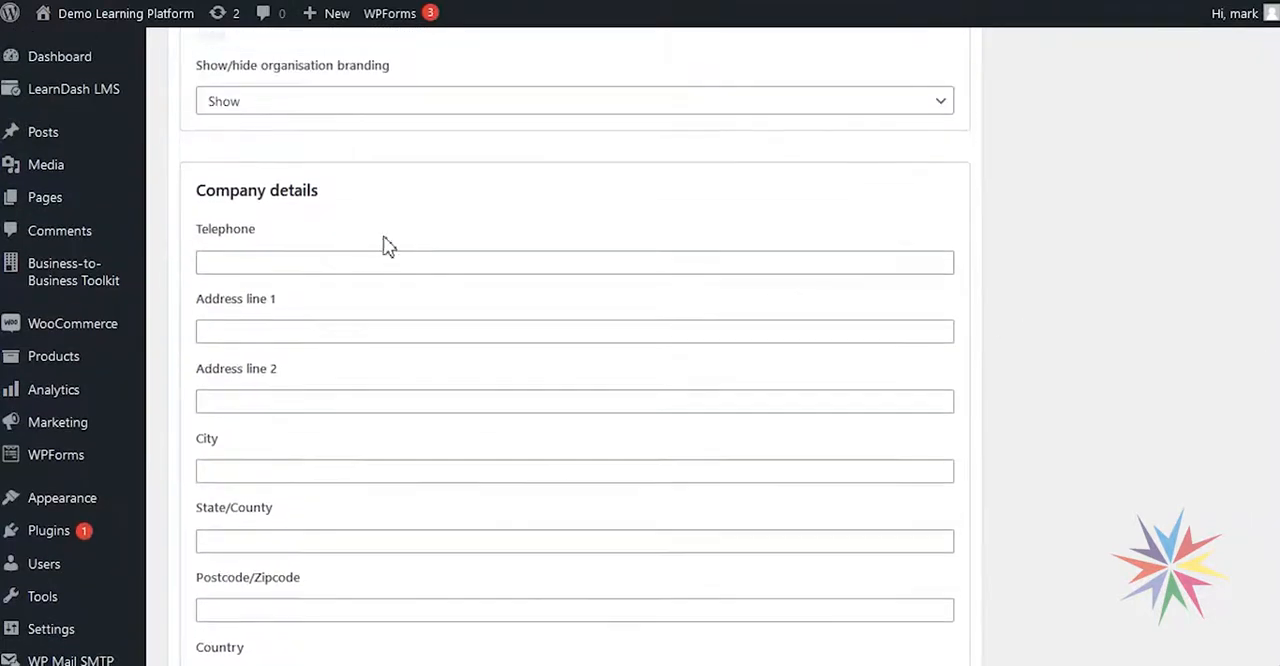
left_click(355, 266)
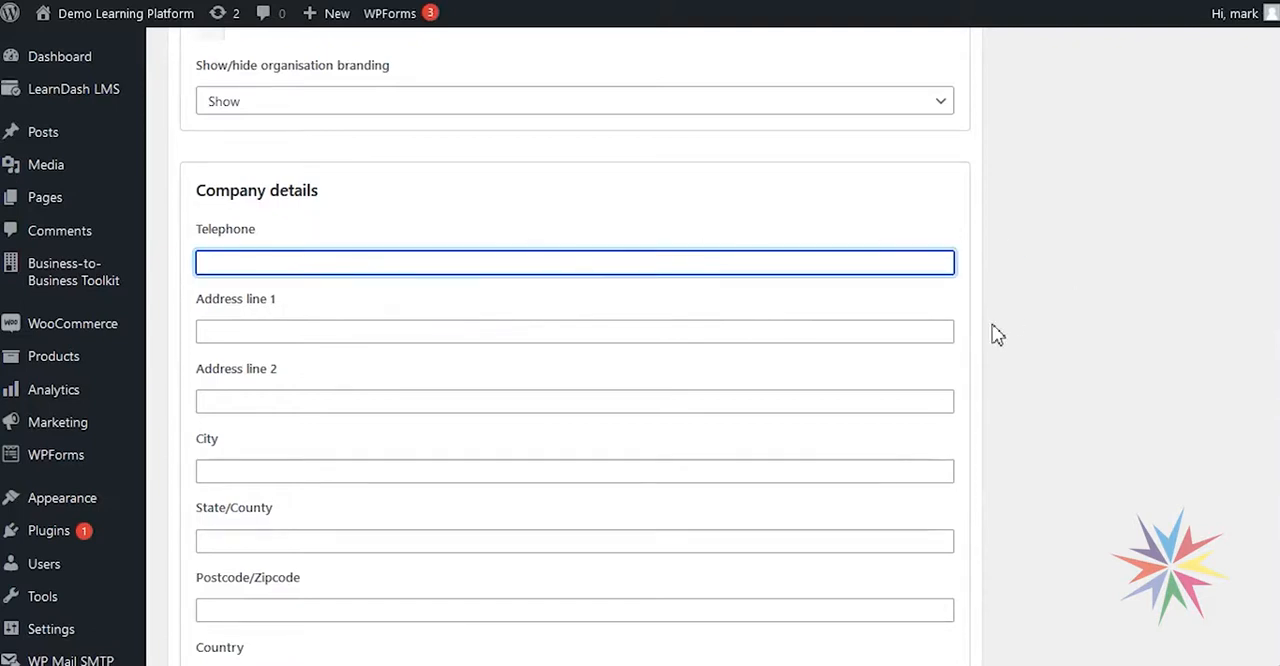
scroll(996, 332, "down", 1)
type("012")
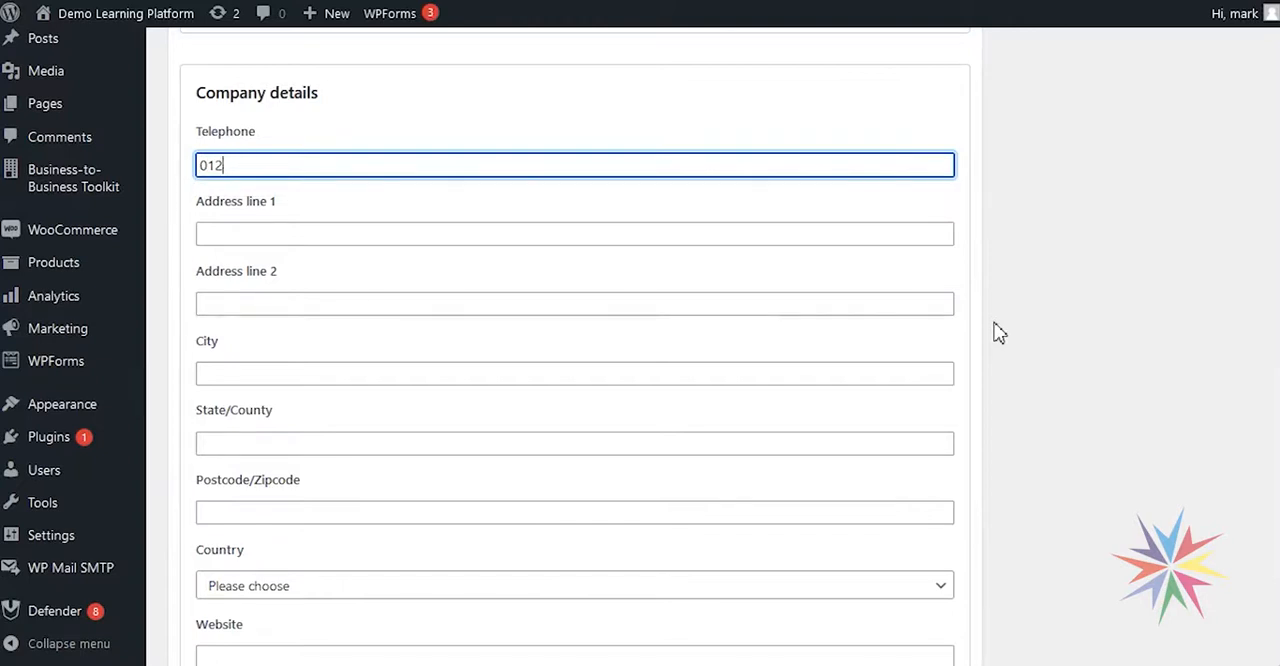
type("345 67890")
- Fill in the organisation's postal address in the company details: both address lines, city, state/county and postcode
left_click(510, 238)
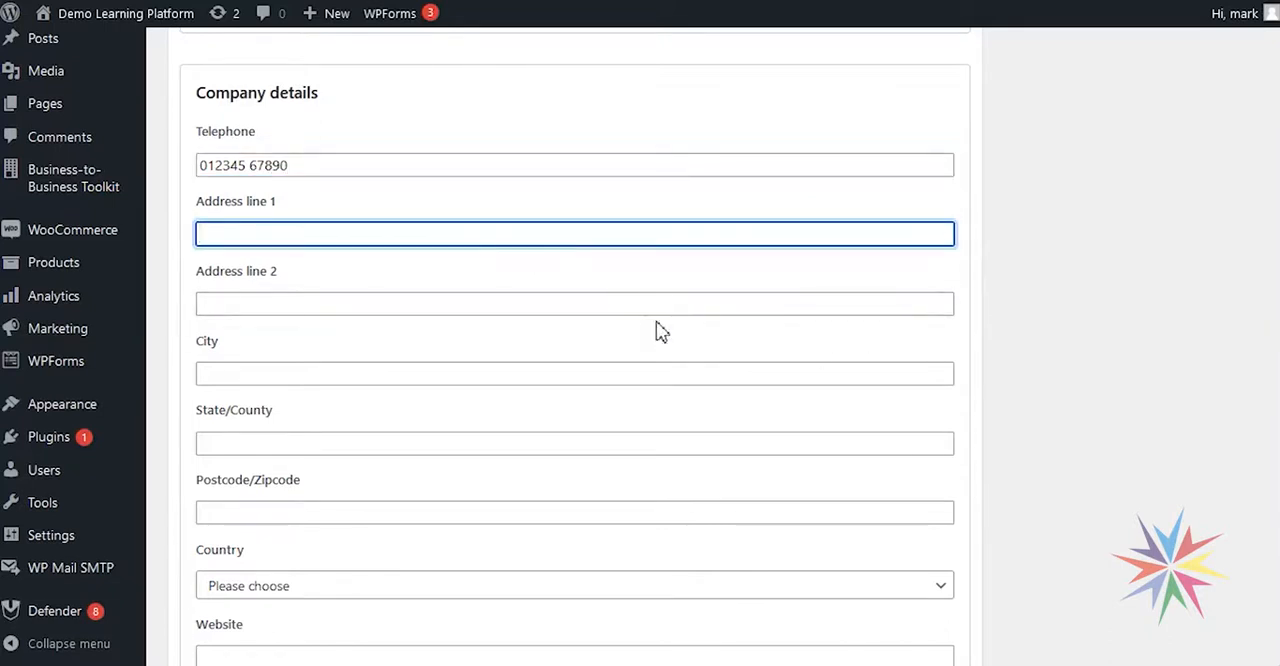
scroll(646, 337, "down", 3)
scroll(551, 349, "up", 3)
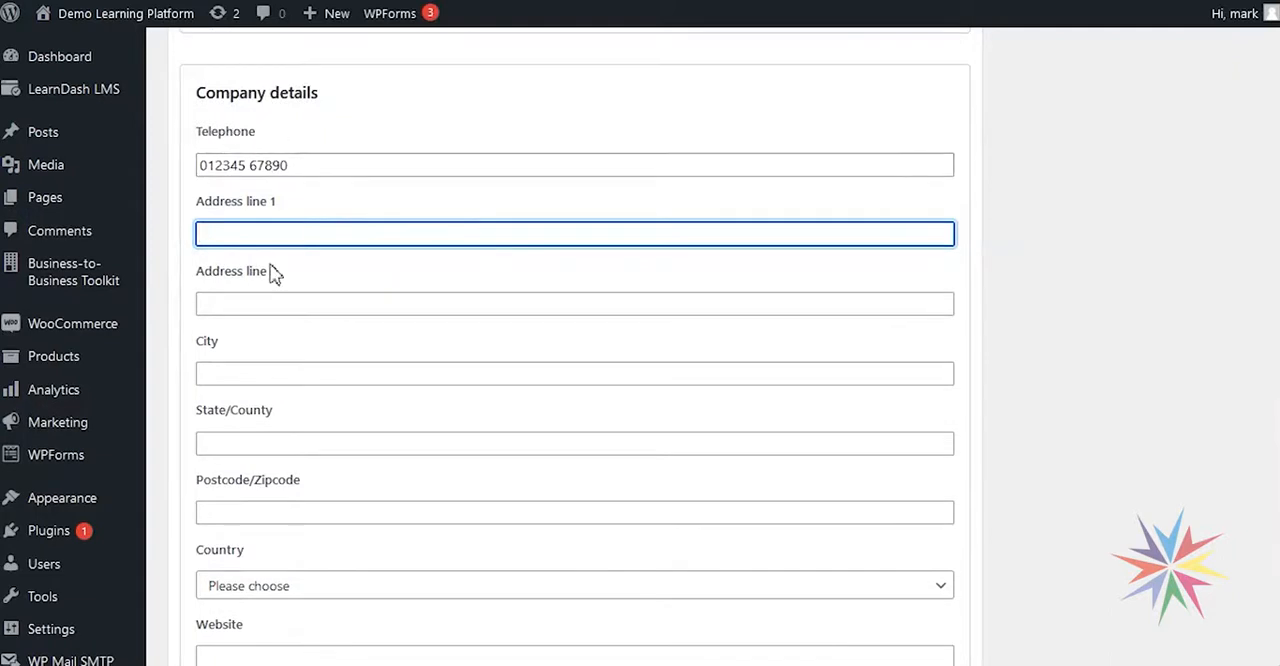
scroll(363, 440, "down", 1)
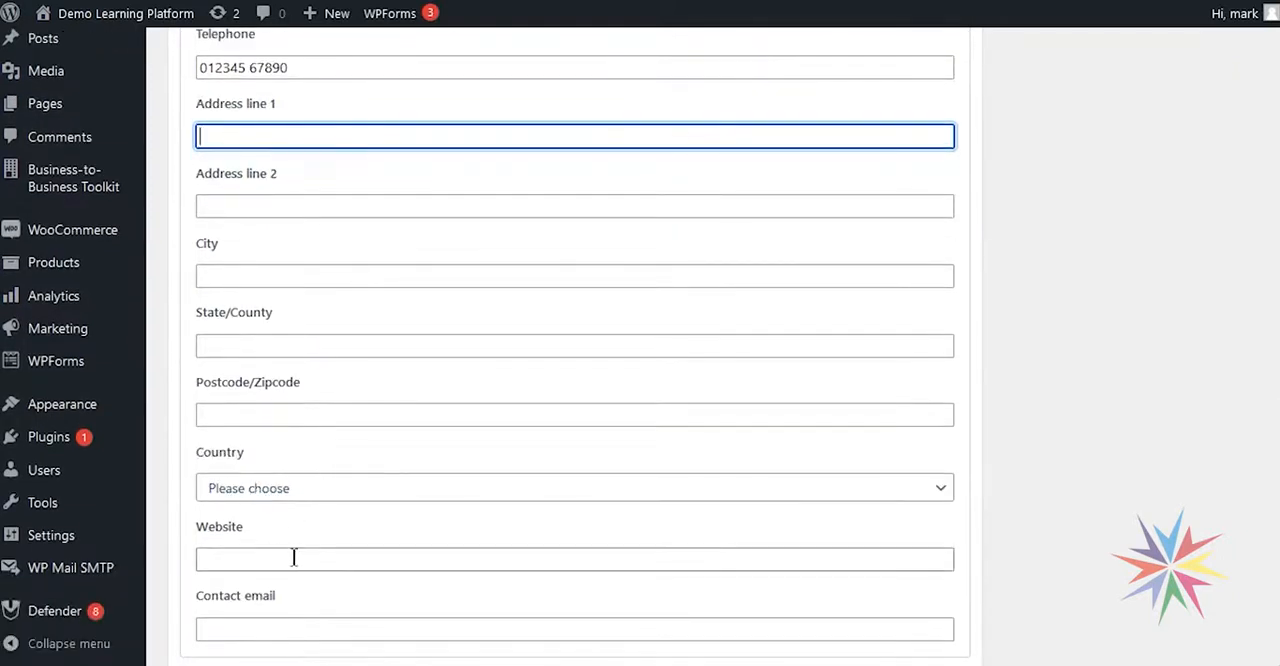
scroll(296, 545, "down", 1)
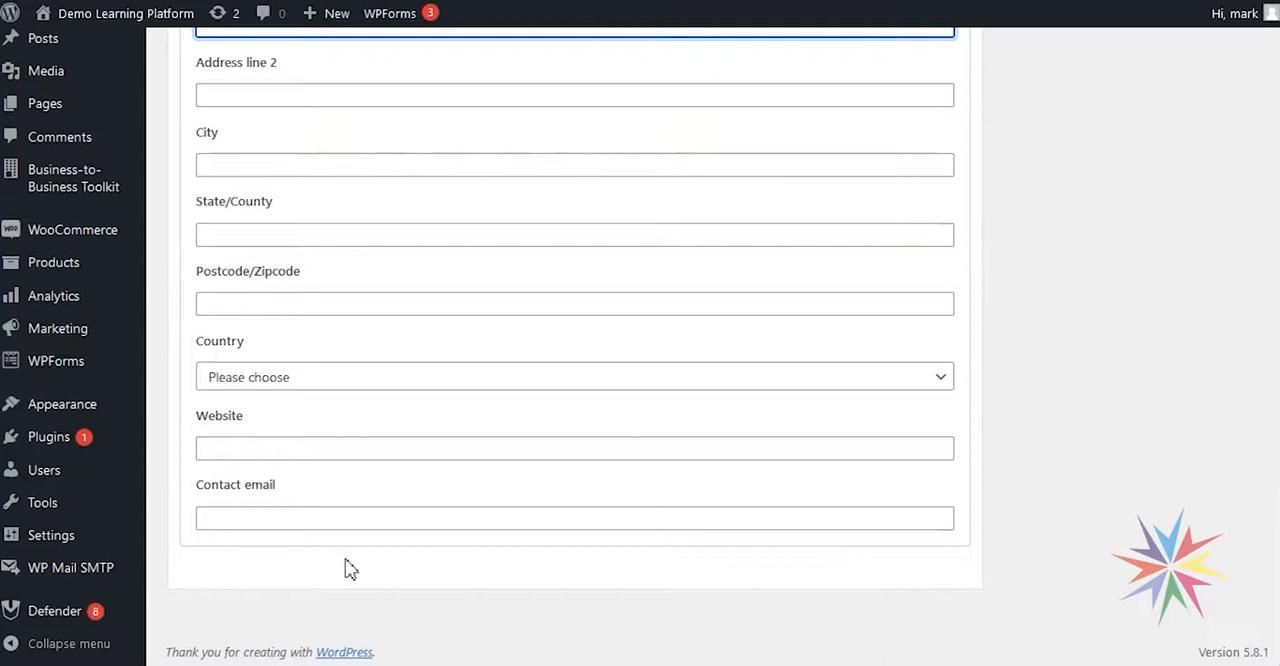
scroll(349, 568, "up", 2)
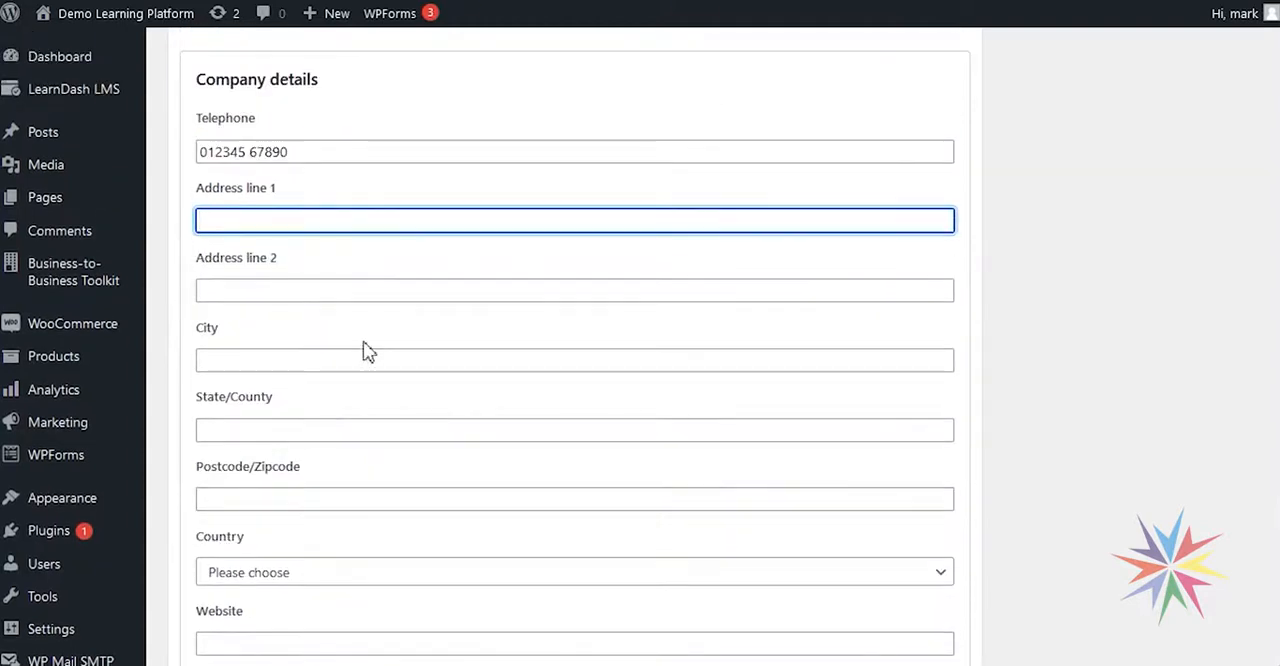
type("123 Example Street")
key("Tab")
type("Example Town\tCity")
key("Tab")
type("State")
key("Tab")
type("LS6 5RT")
scroll(369, 352, "down", 2)
left_click(400, 377)
scroll(535, 312, "down", 20)
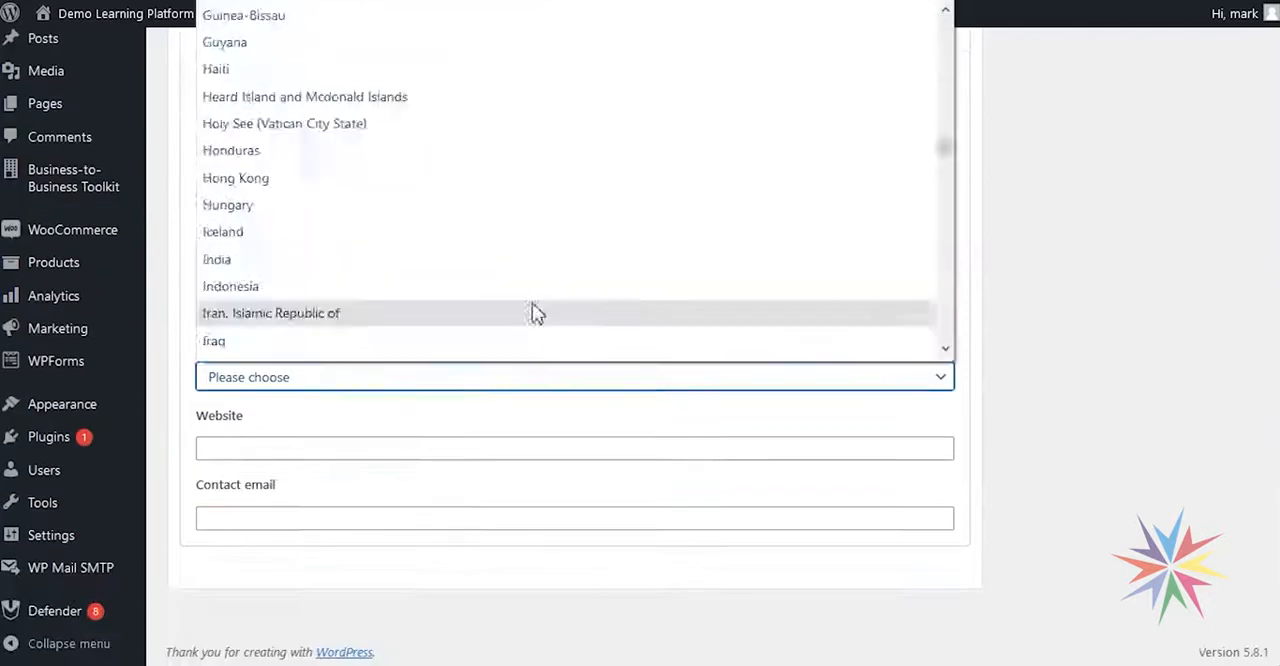
left_click(480, 240)
left_click(260, 449)
type("www.home-tech.info")
key("Tab")
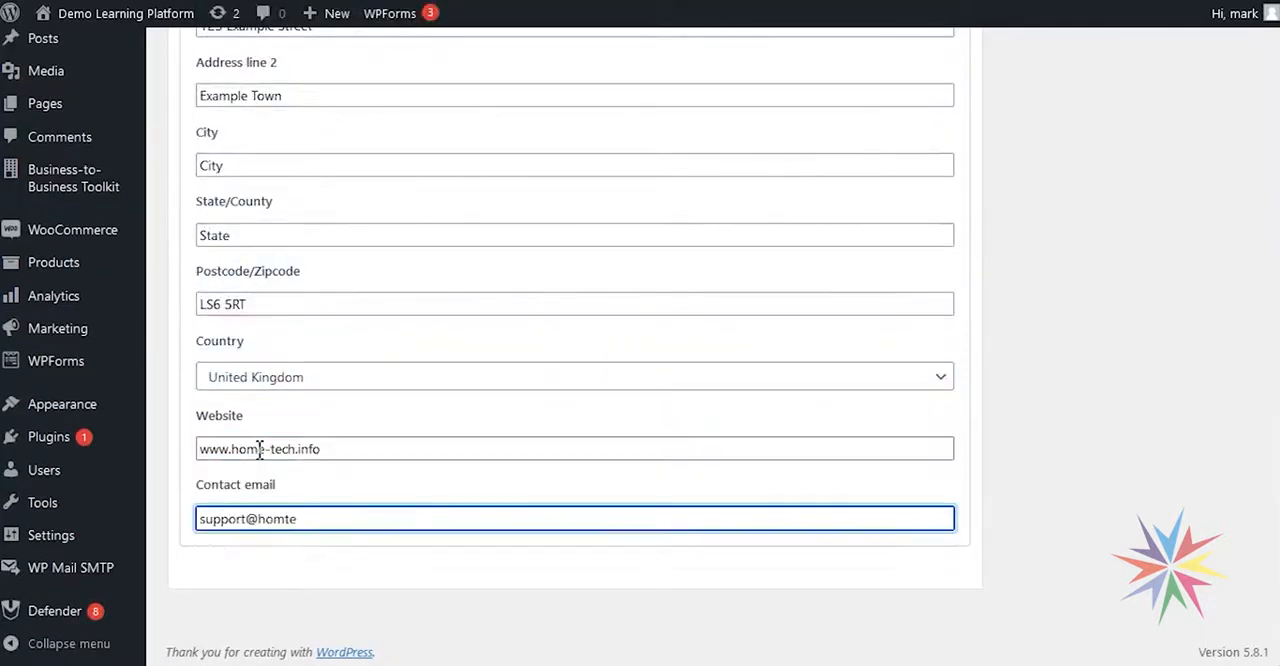
key("Tab")
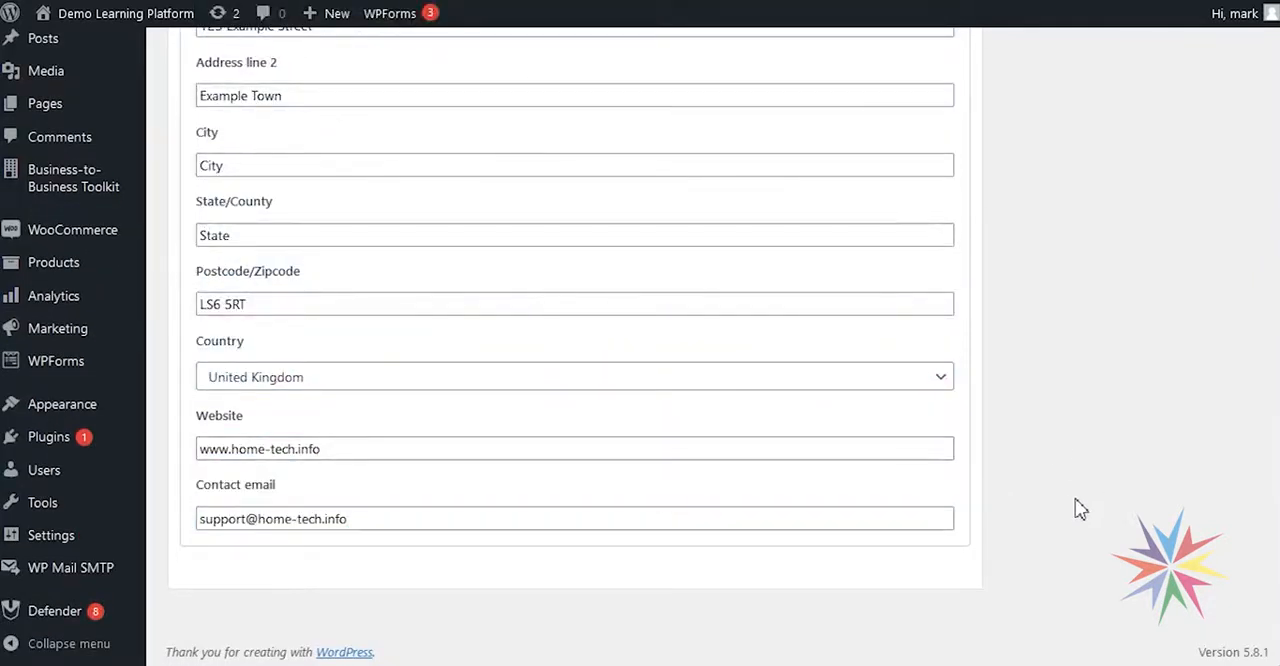
- Publish the Home Tech organisation and return to the list of organisations
scroll(997, 509, "up", 10)
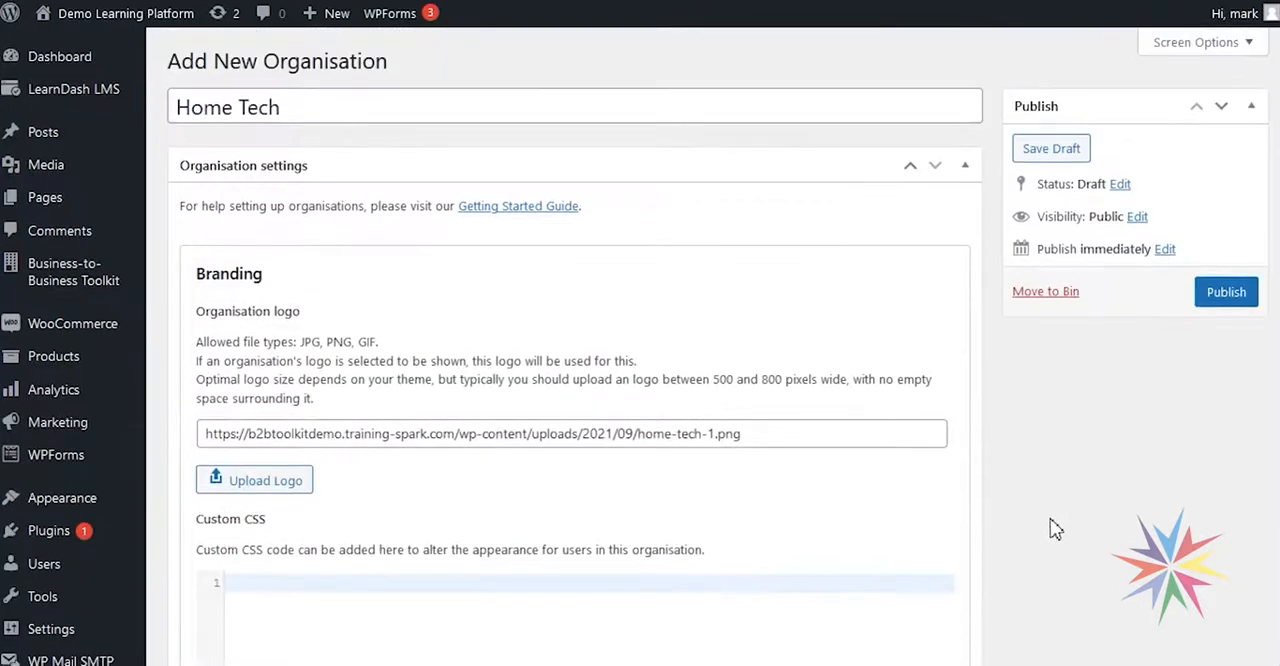
left_click(1221, 304)
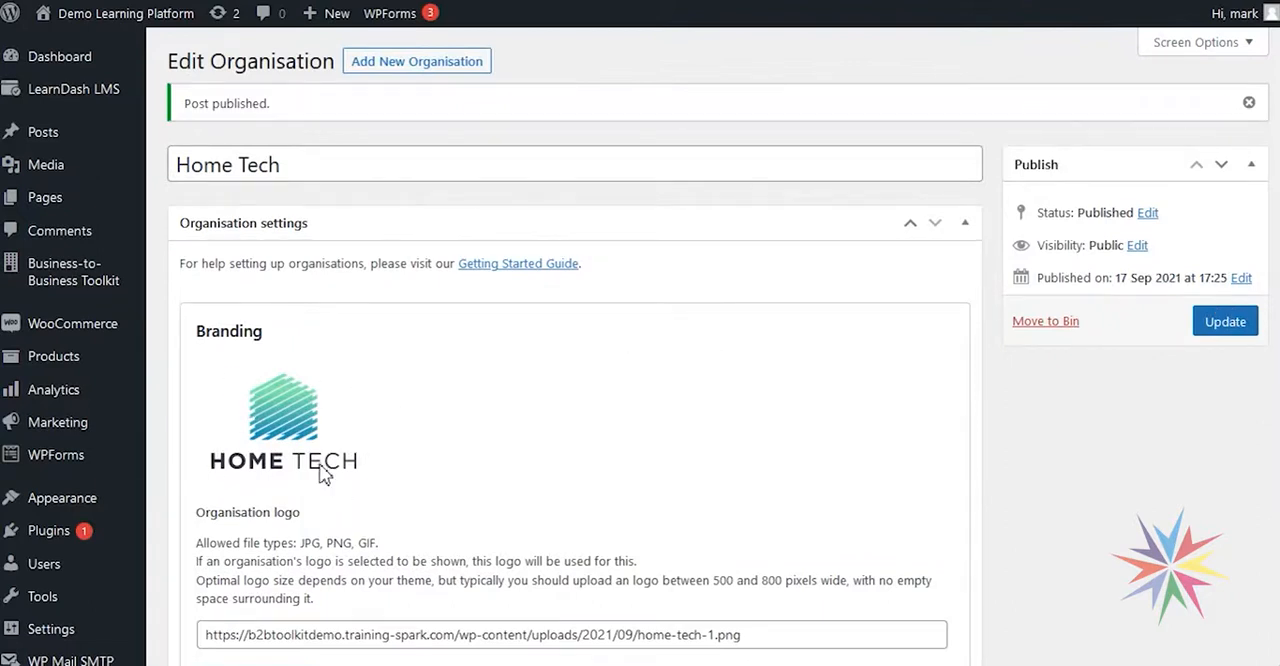
scroll(612, 495, "down", 6)
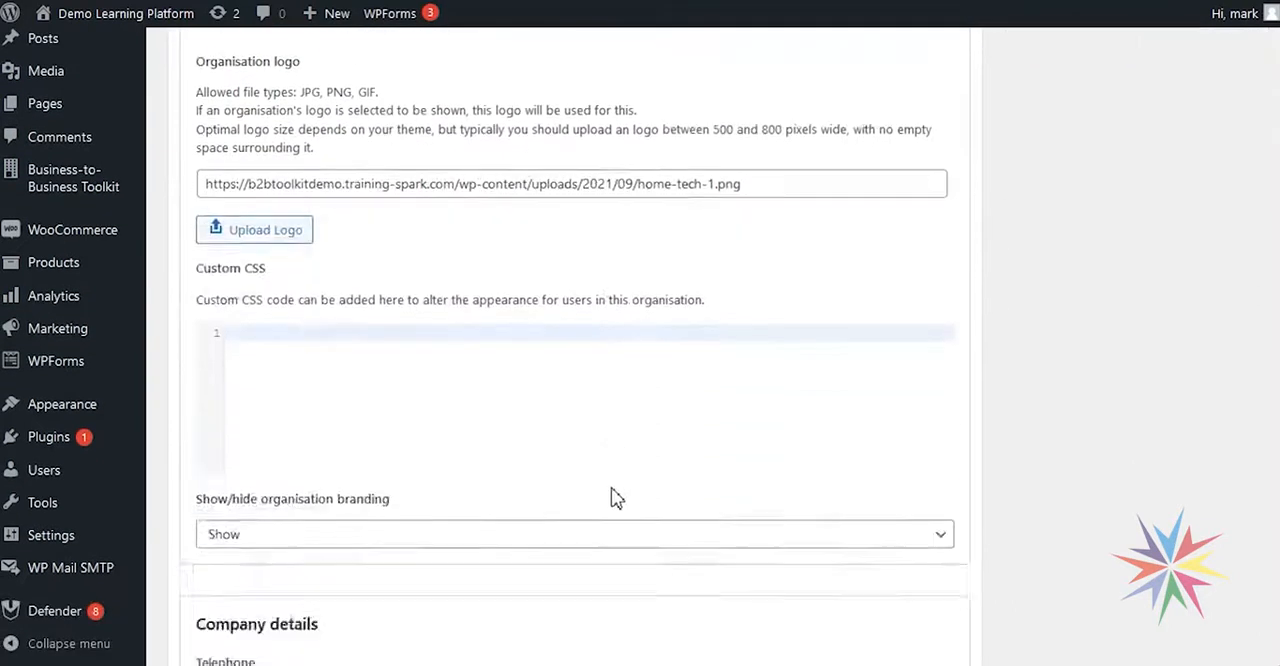
scroll(612, 508, "down", 5)
scroll(612, 508, "up", 7)
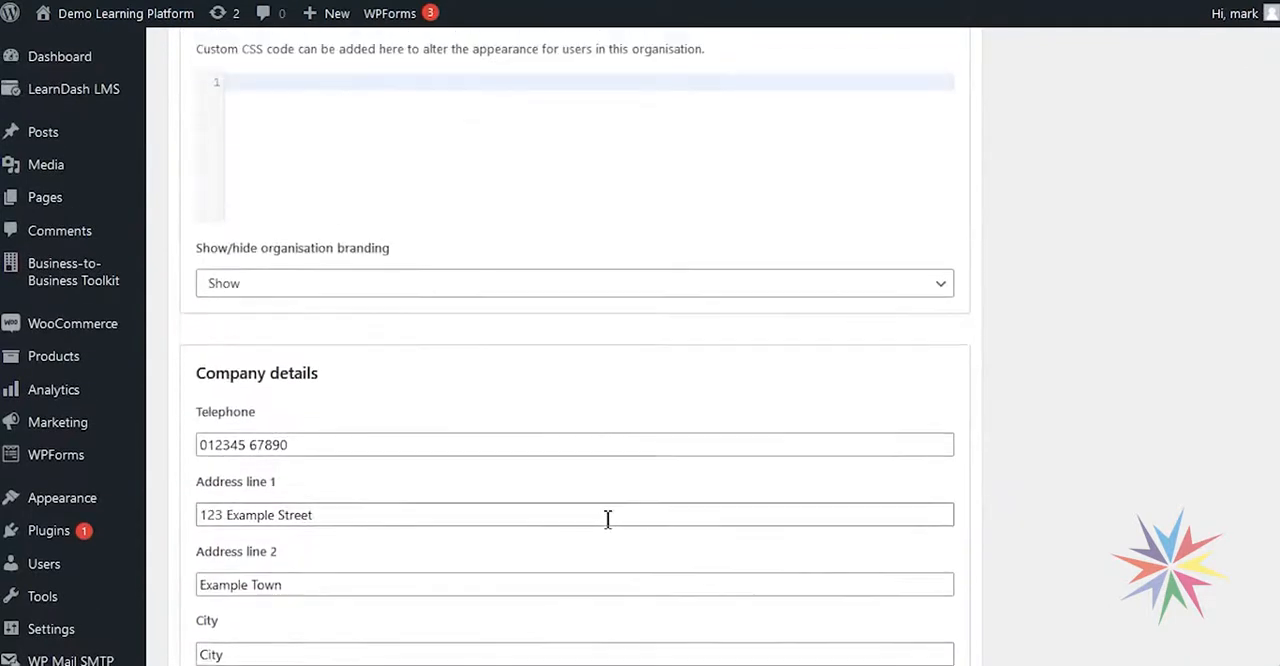
mouse_move(70, 283)
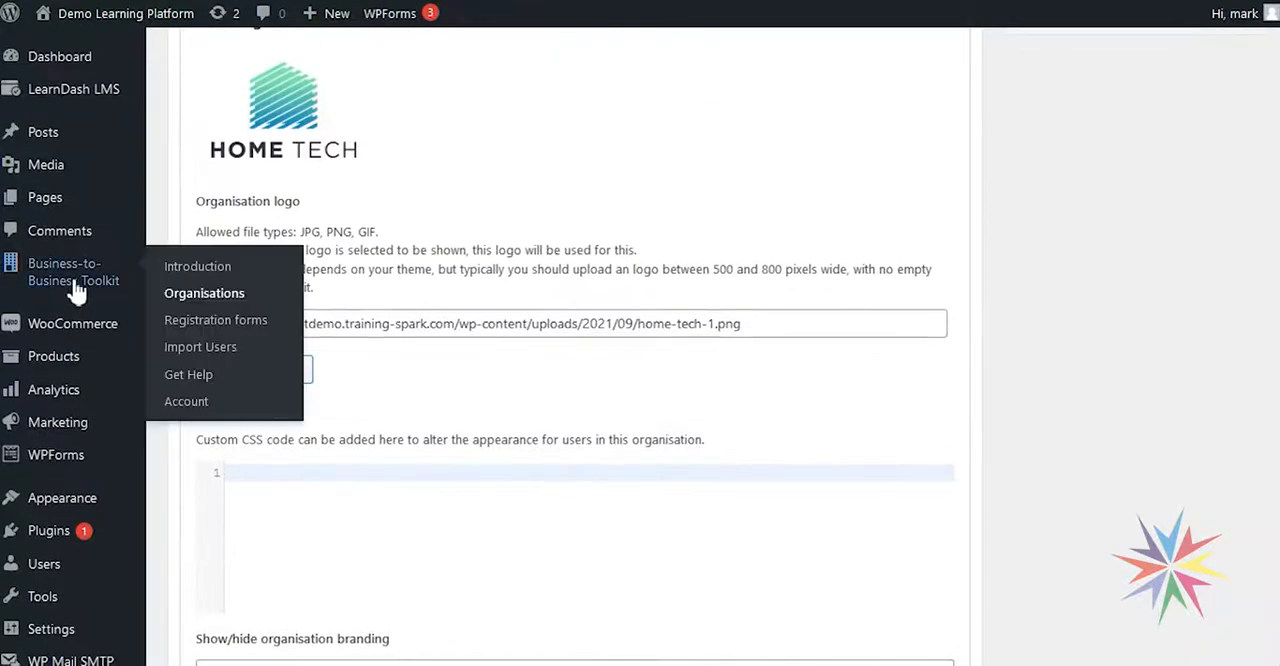
left_click(205, 294)
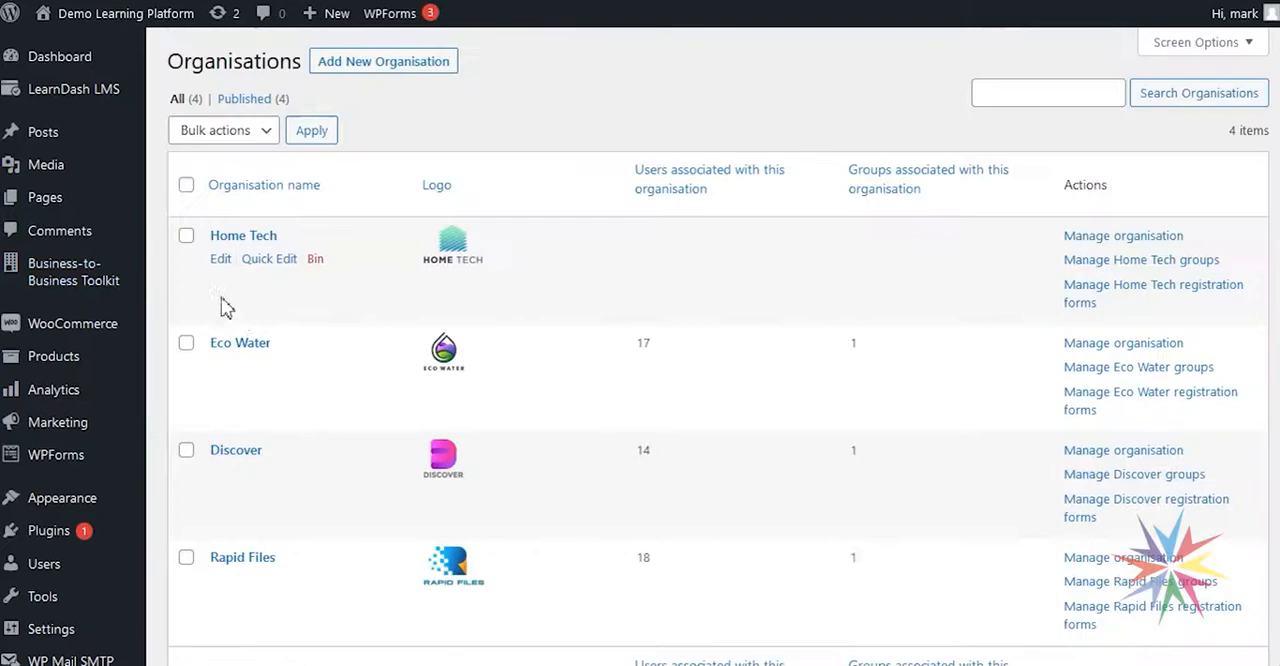